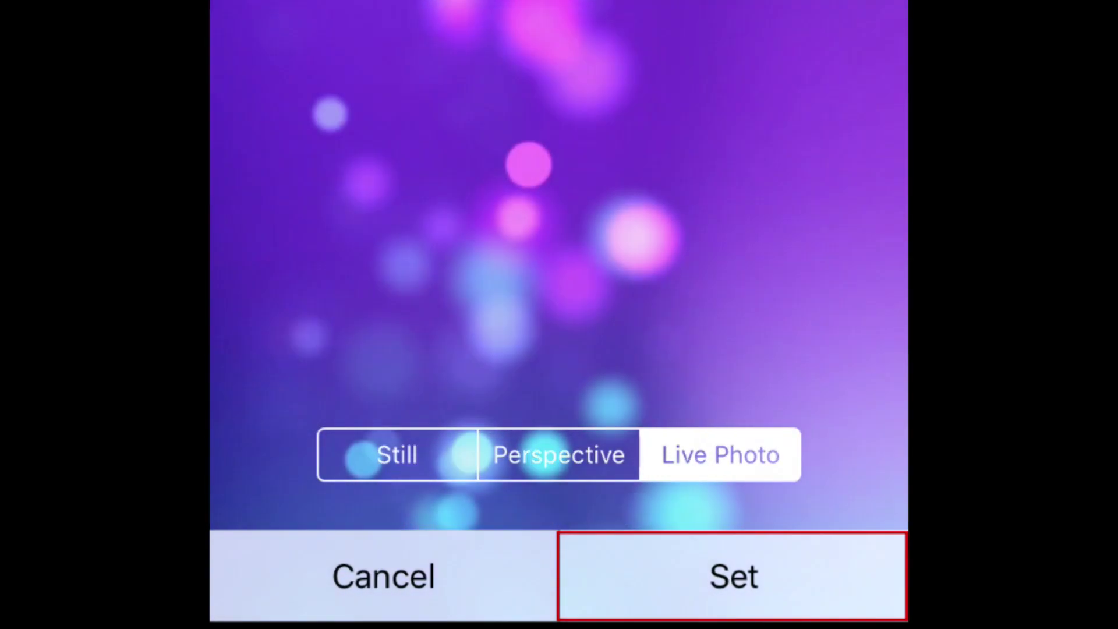
Apply the purple bokeh Live Photo with Set, choosing Set Both for lock and home screens.
left_click(732, 576)
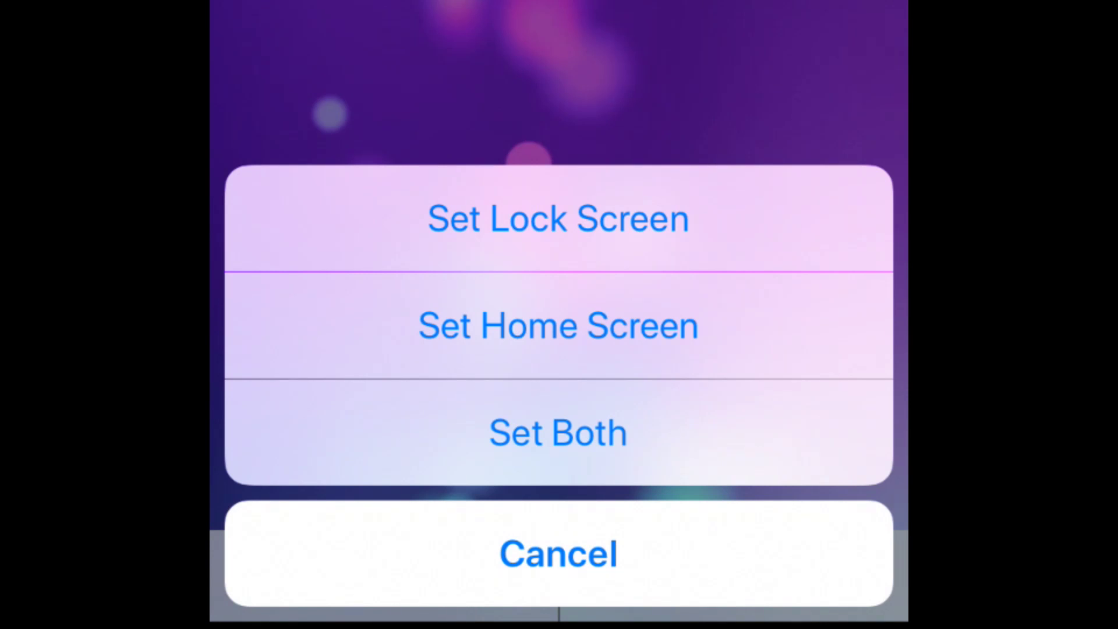
left_click(557, 432)
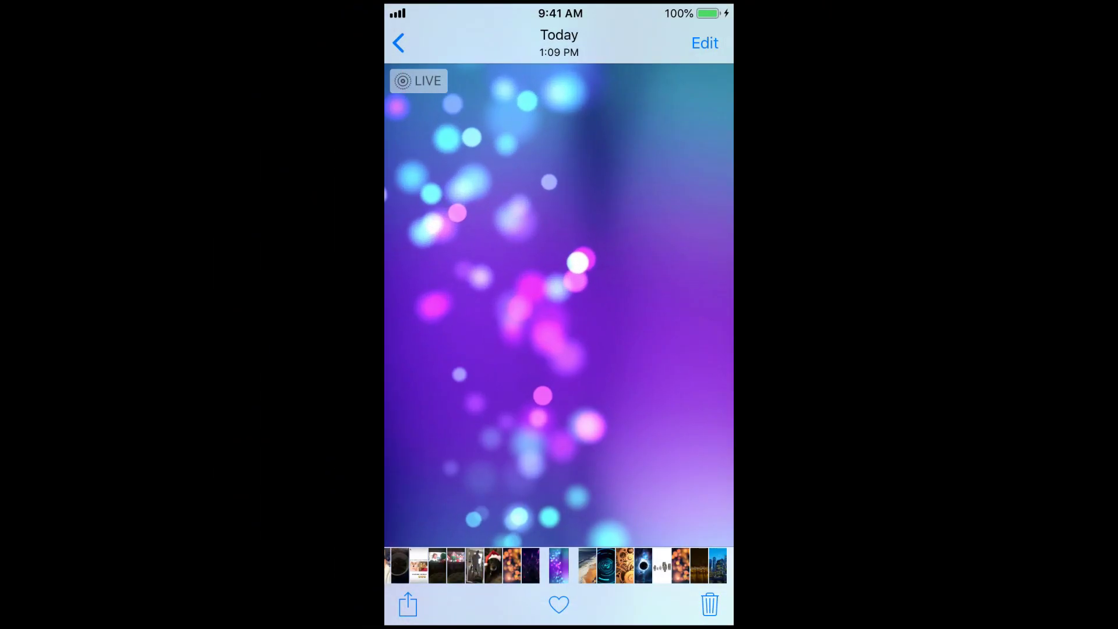
Go to the home screen to see the purple bokeh wallpaper behind the app icons.
key("super")
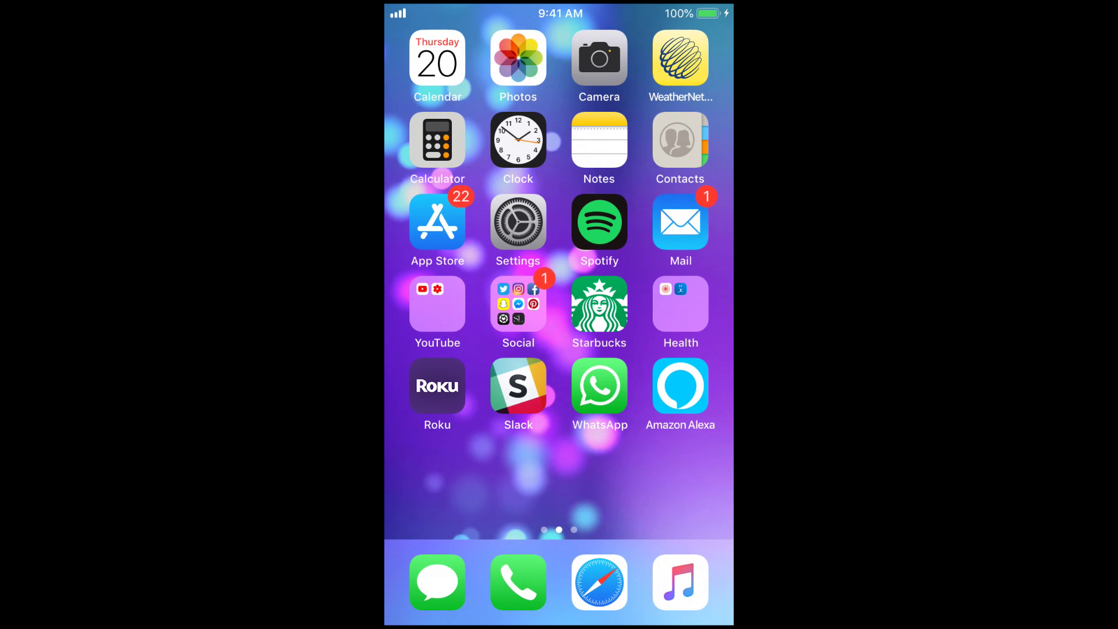